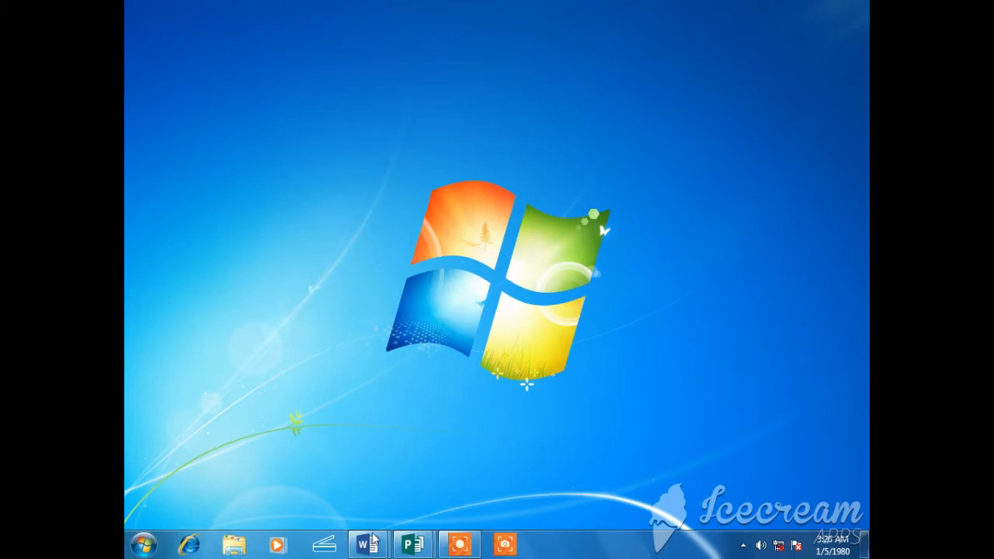
Step: Start Word 2013 and create a new blank document in a maximized window
click(372, 546)
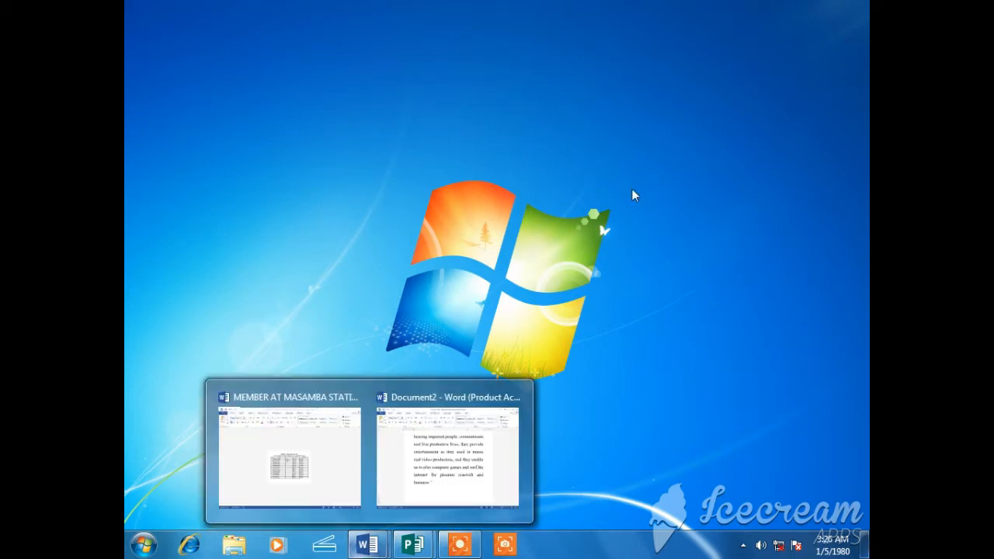
click(143, 544)
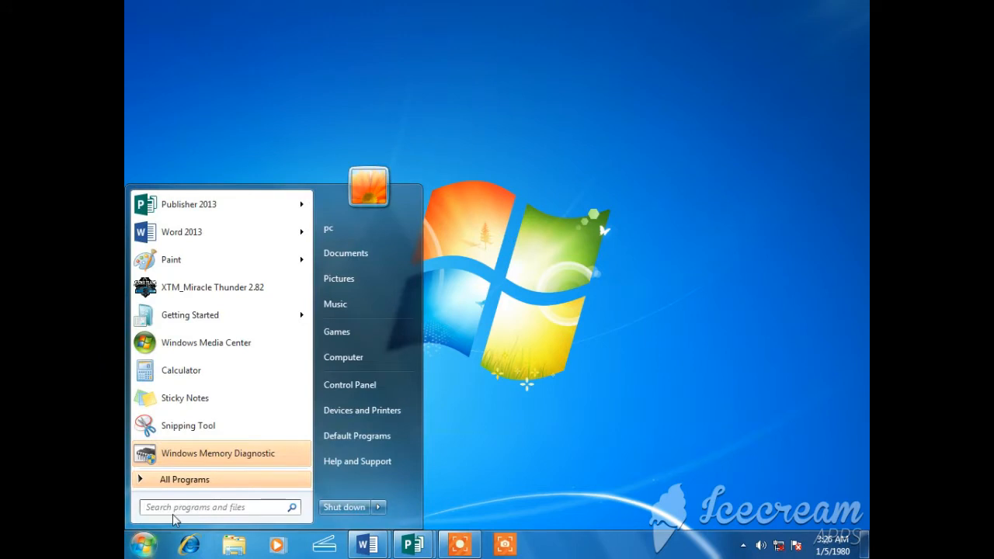
text(WOR)
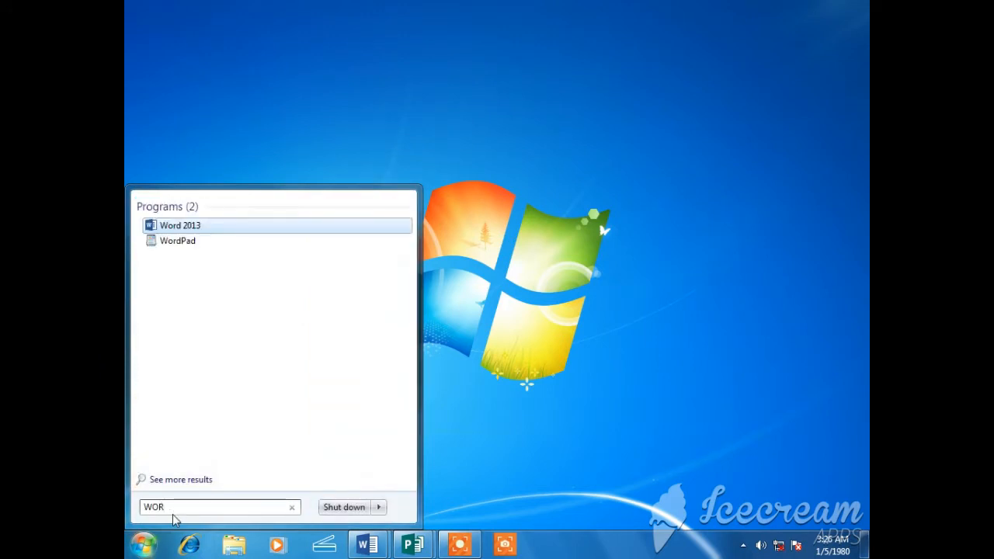
click(192, 226)
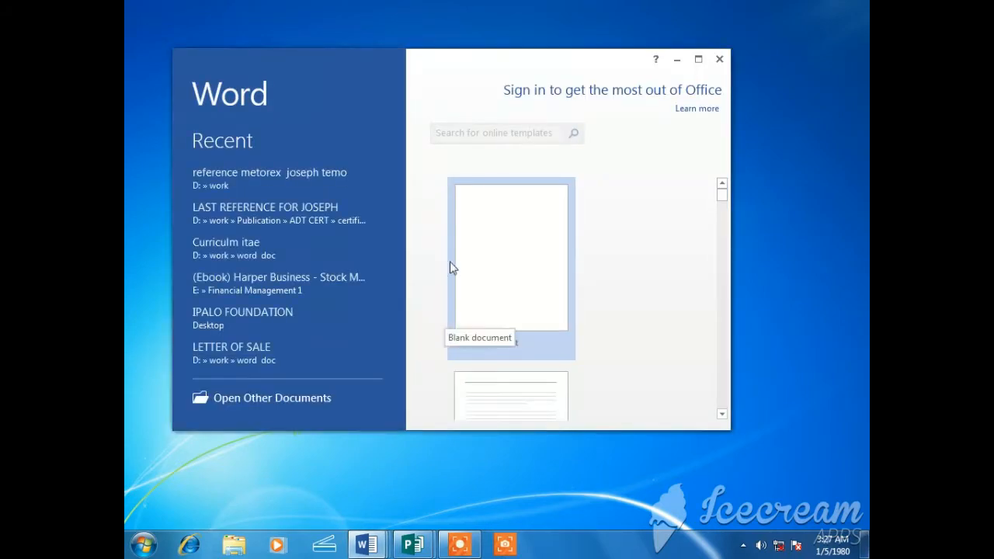
click(698, 59)
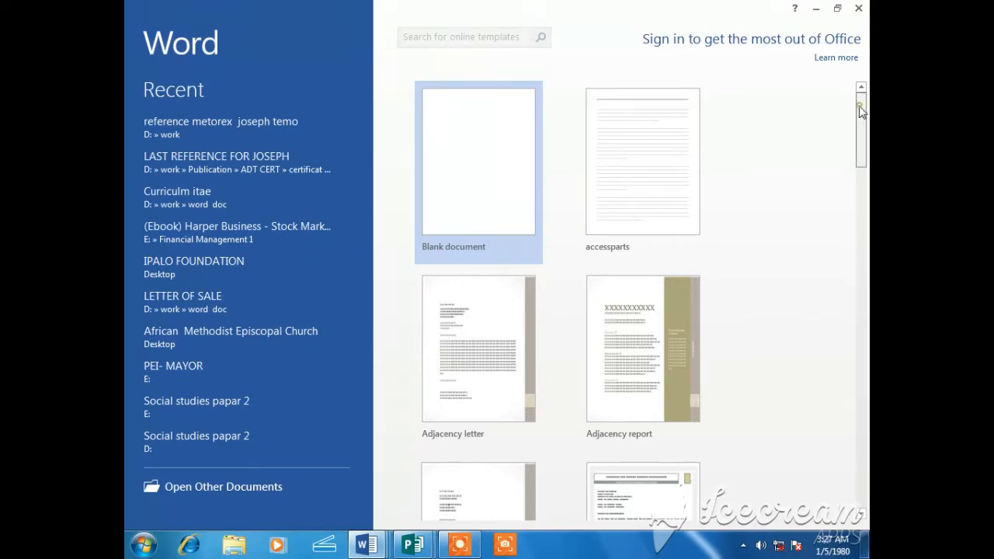
mouse_move(860, 113)
mouse_down()
mouse_move(867, 456)
mouse_move(850, 272)
mouse_move(855, 116)
mouse_up()
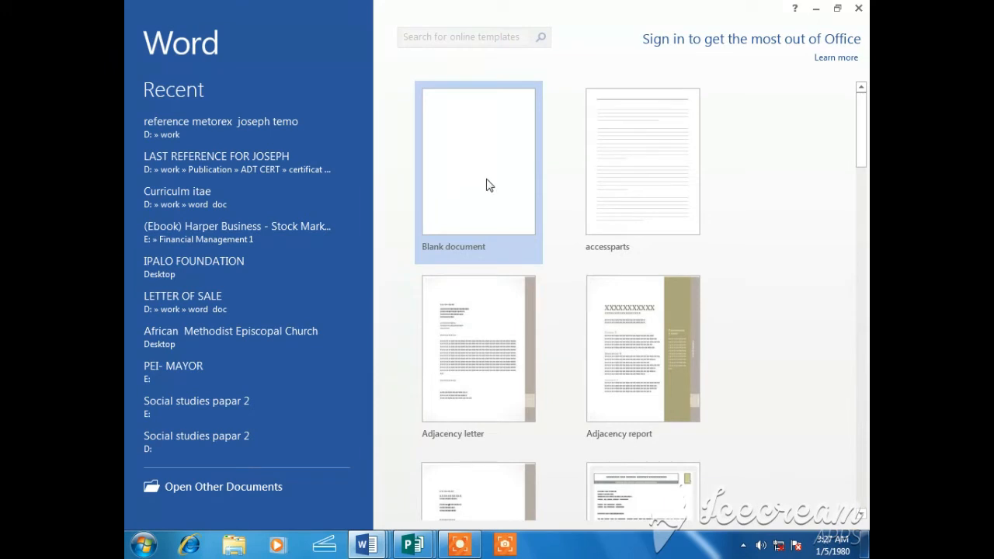
click(475, 132)
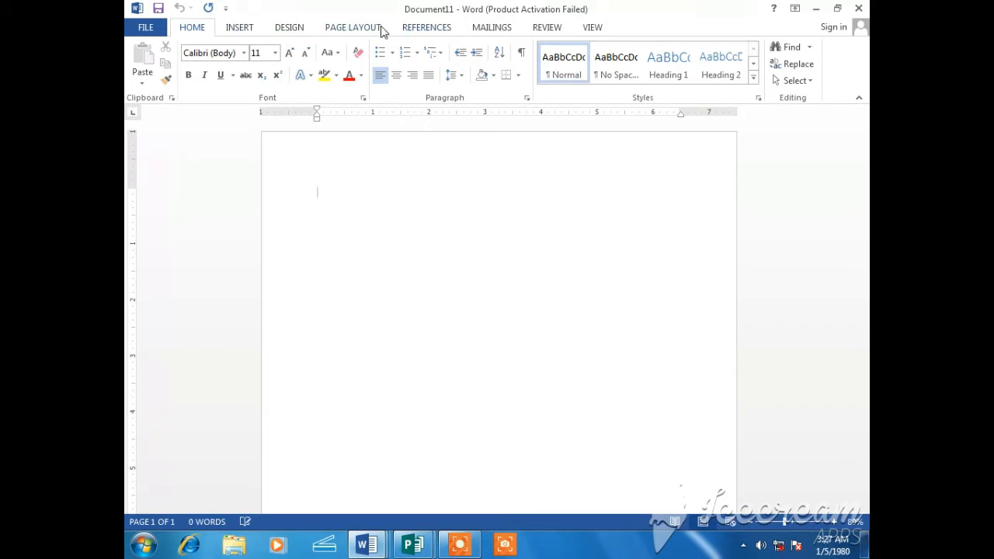
Step: Insert a table with 5 columns and 2 rows at the start of the blank document
click(238, 28)
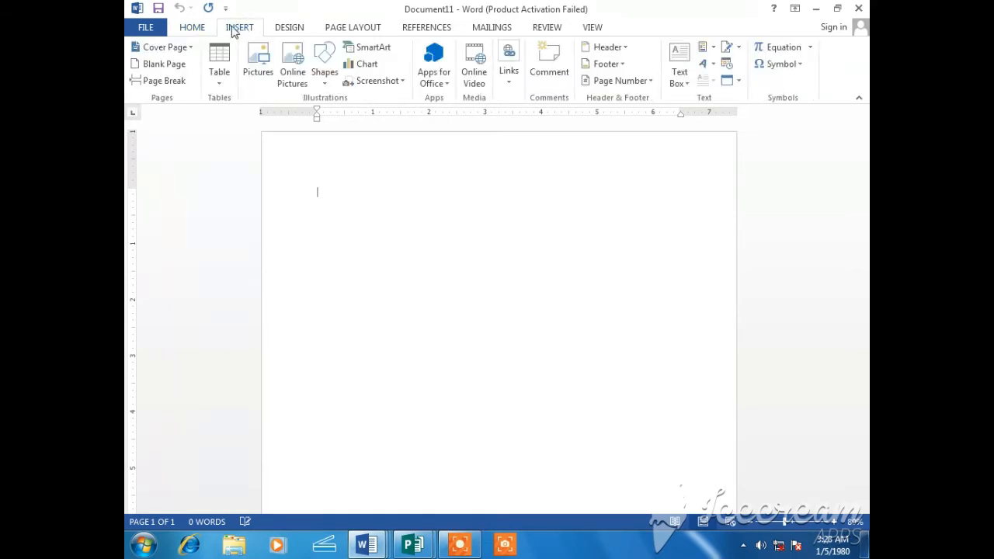
click(221, 88)
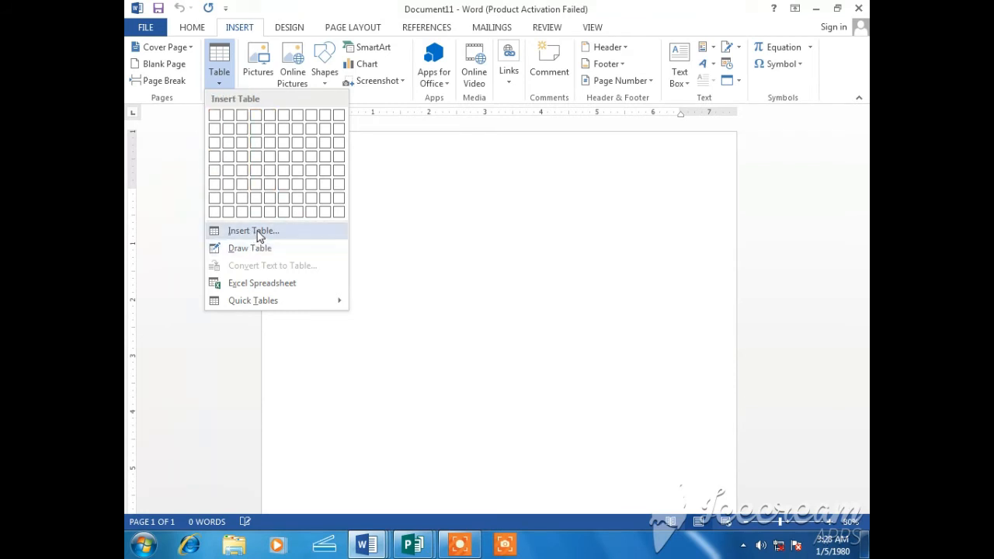
click(257, 231)
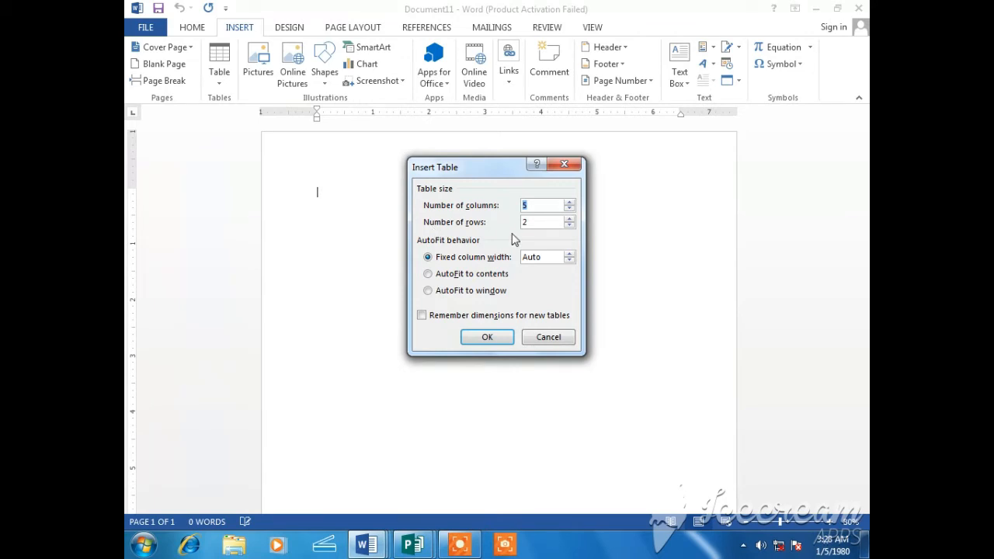
click(490, 337)
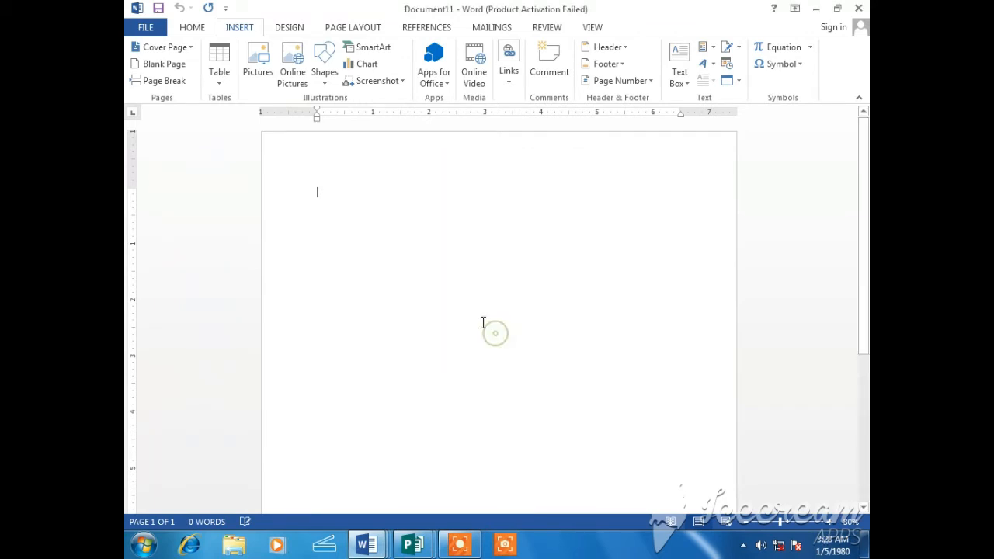
Step: Select the whole two-row table and delete it from the document
mouse_move(359, 195)
mouse_down()
mouse_move(604, 195)
mouse_move(613, 204)
mouse_up()
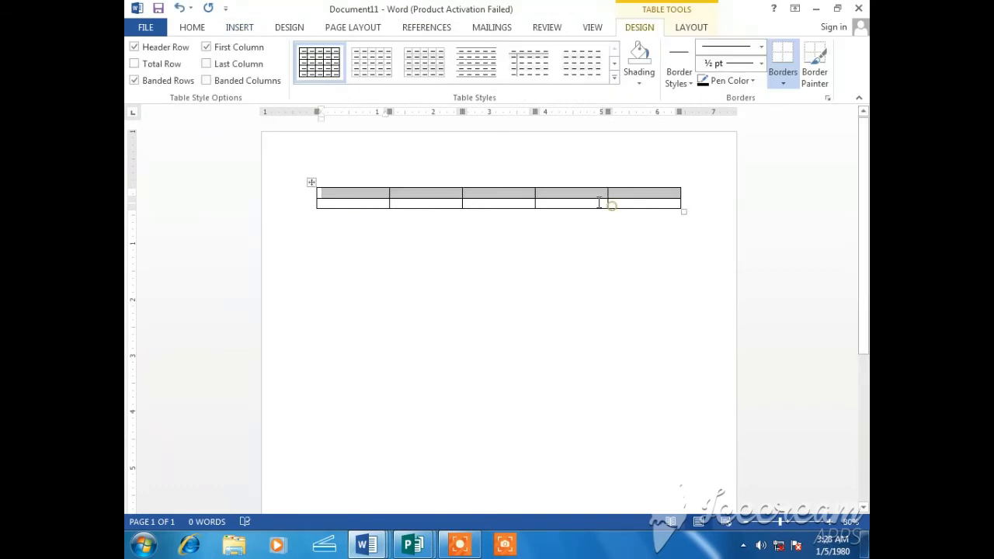
click(621, 204)
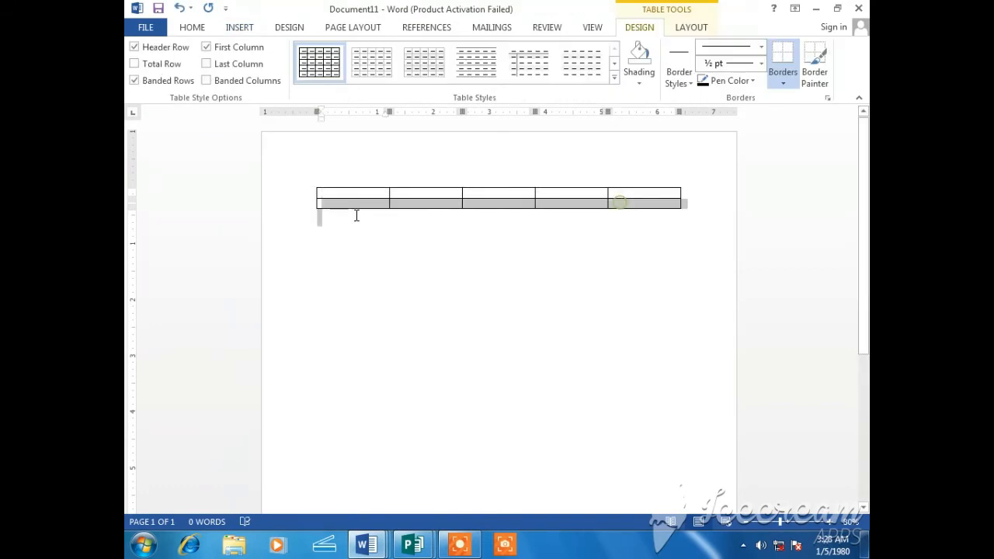
click(311, 182)
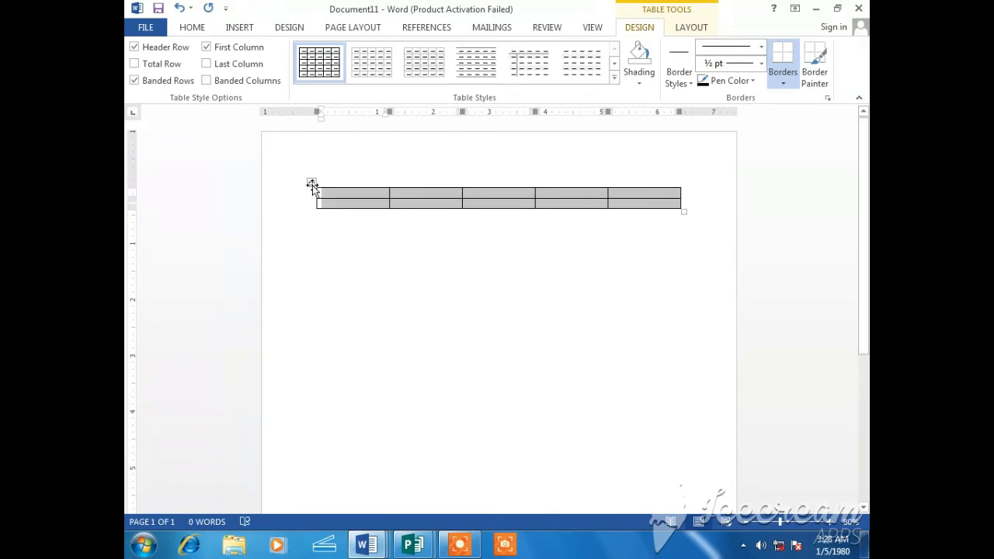
right_click(312, 183)
click(510, 140)
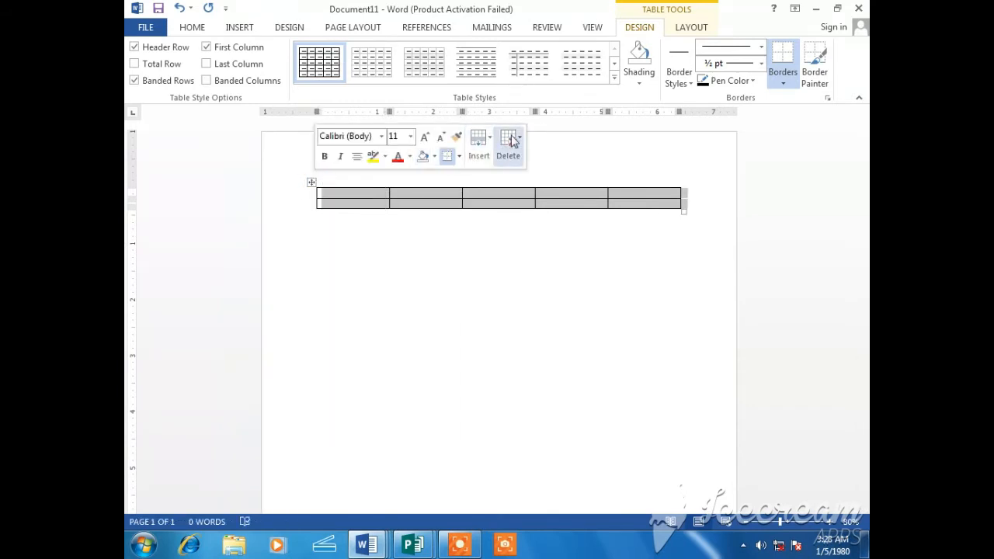
click(531, 228)
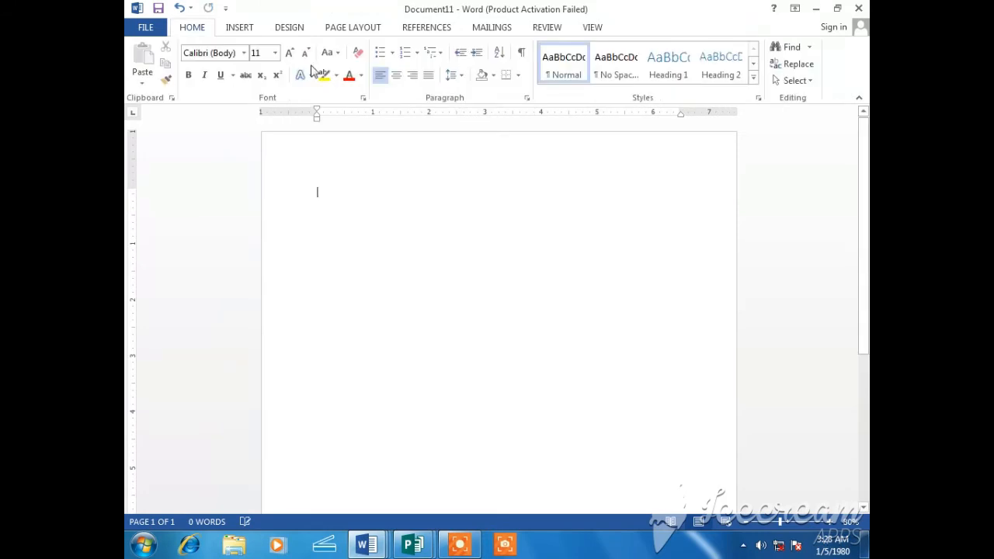
Step: Insert a table with 5 columns and 10 rows, keeping the fixed column width on Auto
click(239, 27)
click(221, 76)
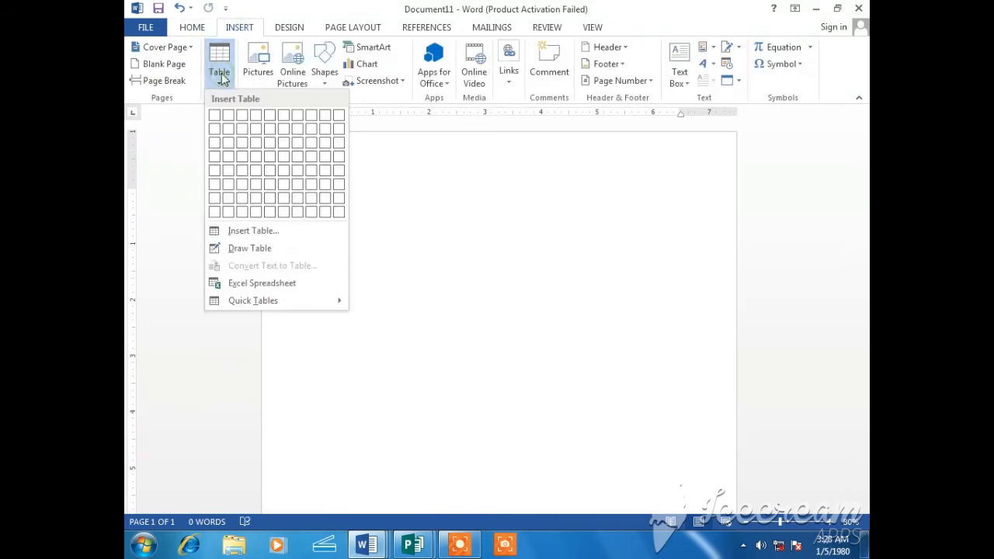
click(249, 231)
drag(469, 166, 409, 233)
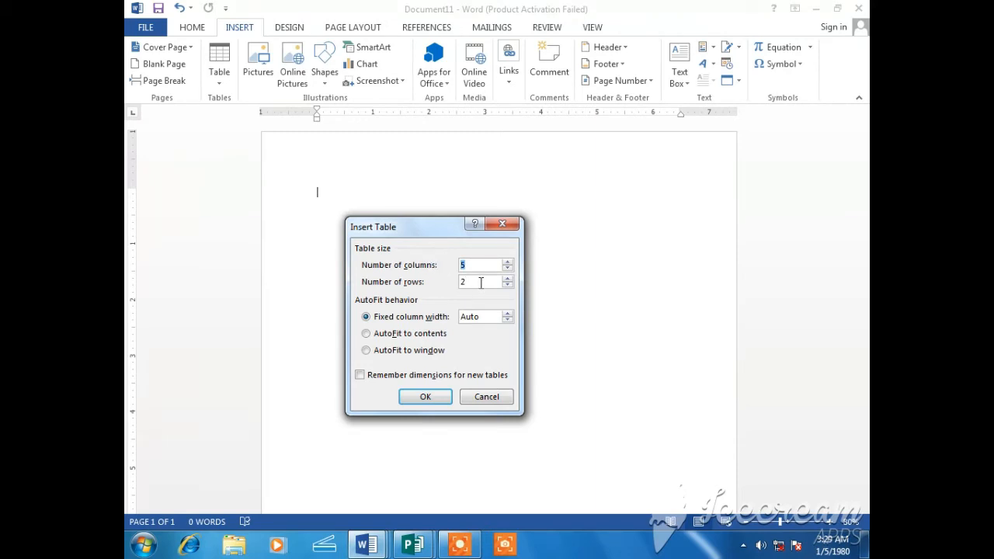
double_click(481, 283)
click(433, 398)
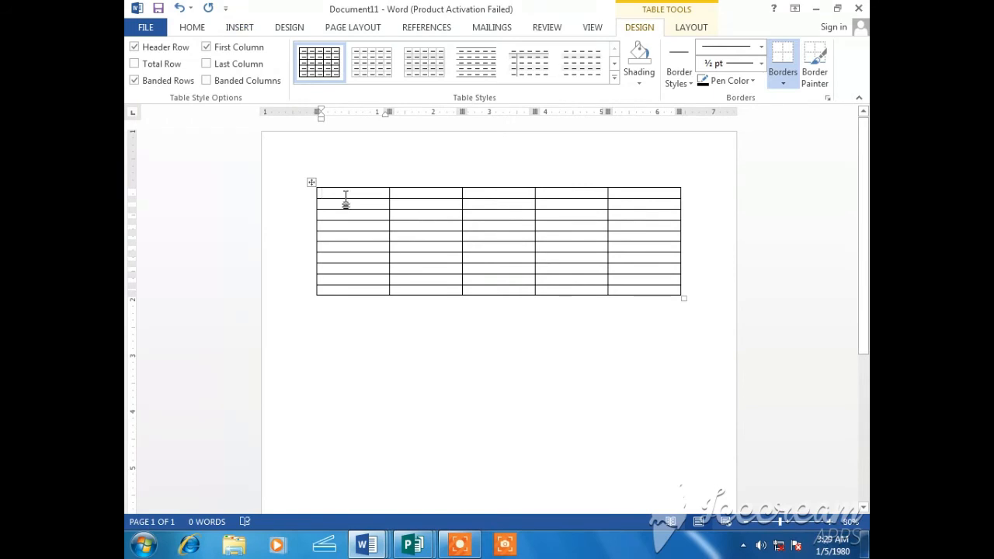
Step: Stretch the whole table downward so that its rows are about 0.26" tall
drag(350, 200, 657, 299)
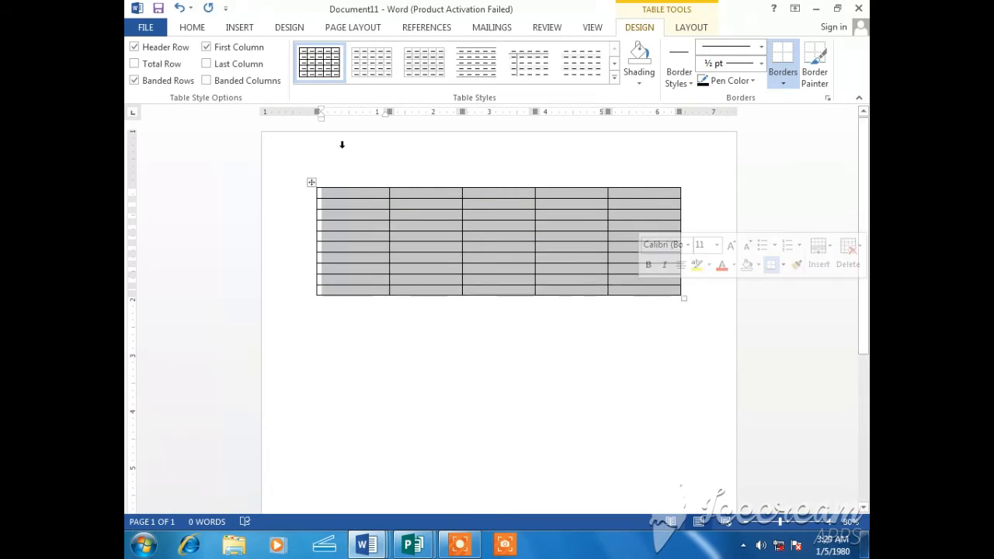
click(523, 167)
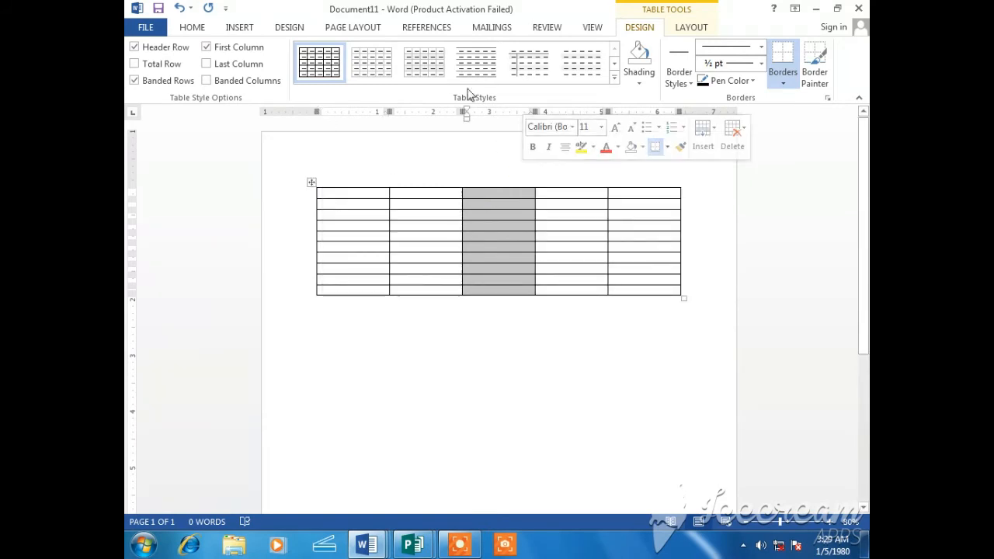
click(567, 312)
click(682, 296)
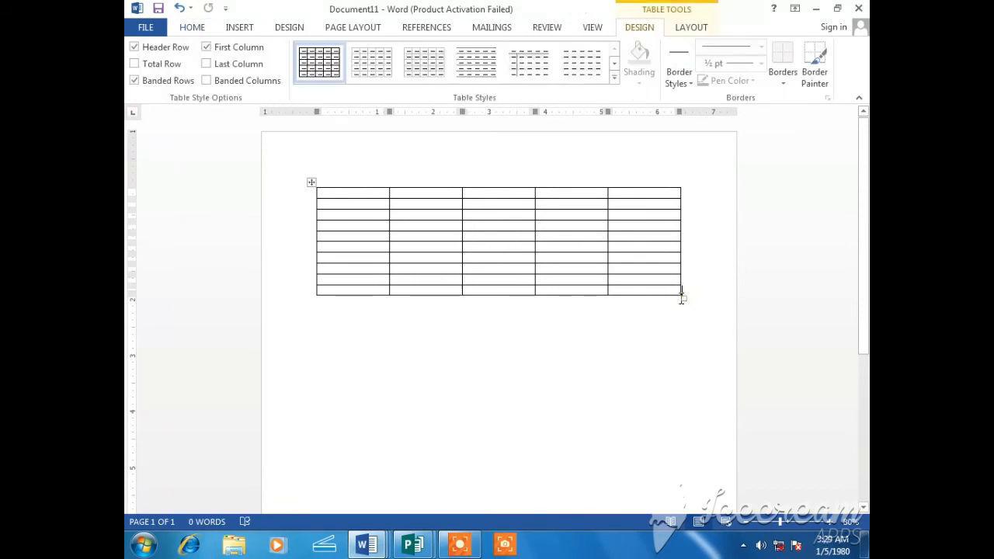
drag(688, 302, 684, 353)
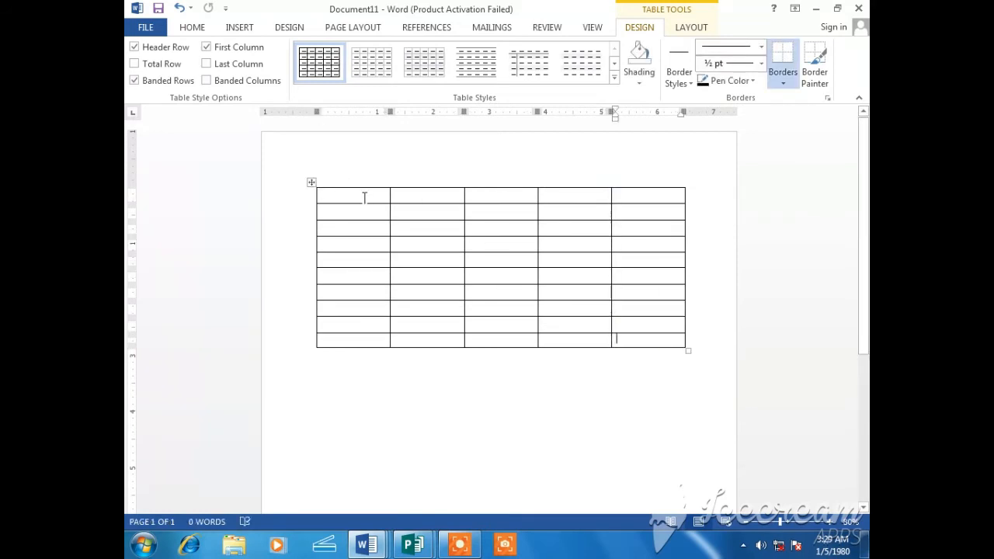
drag(363, 195, 648, 357)
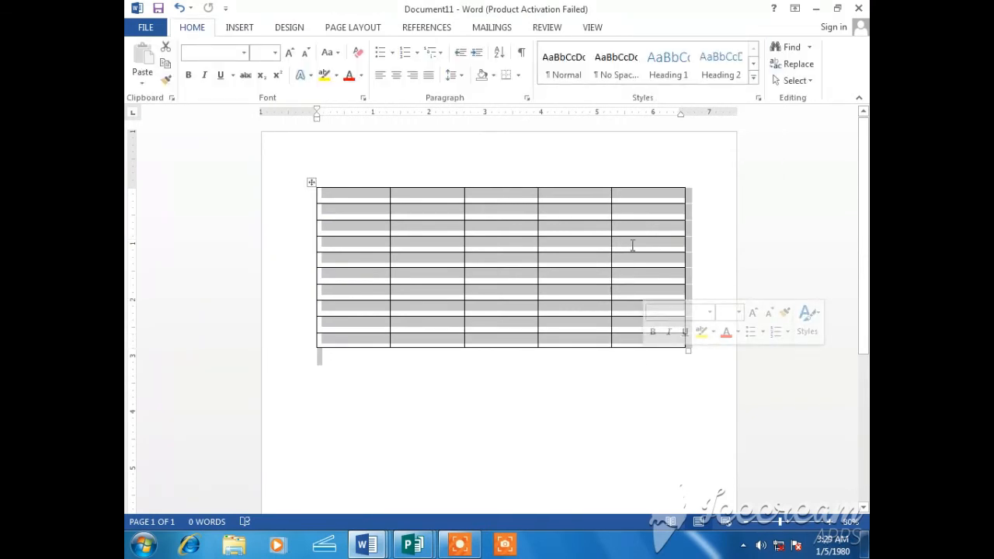
click(558, 362)
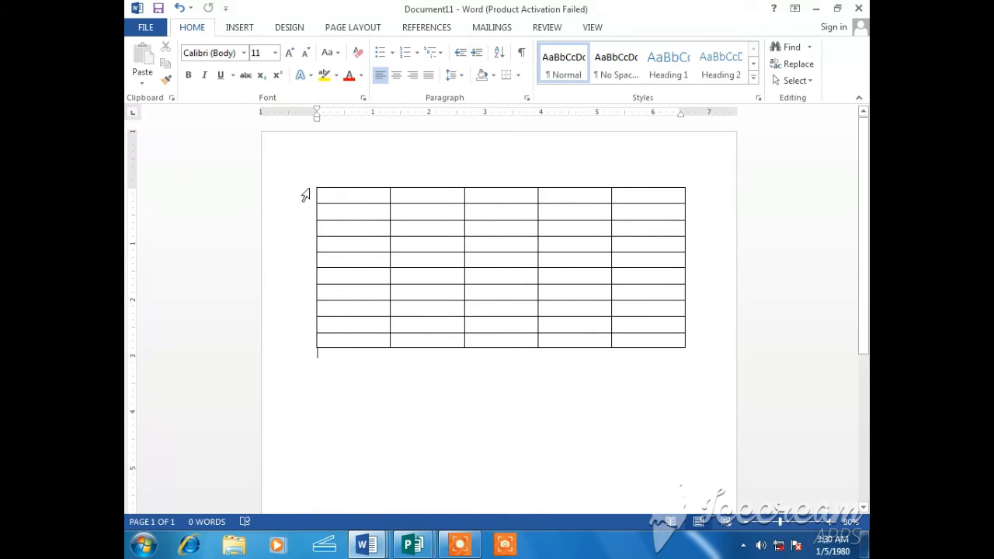
Step: Use Draw Table to split the second column with a vertical line through all rows, about 0.49" from its left border
click(243, 28)
click(221, 76)
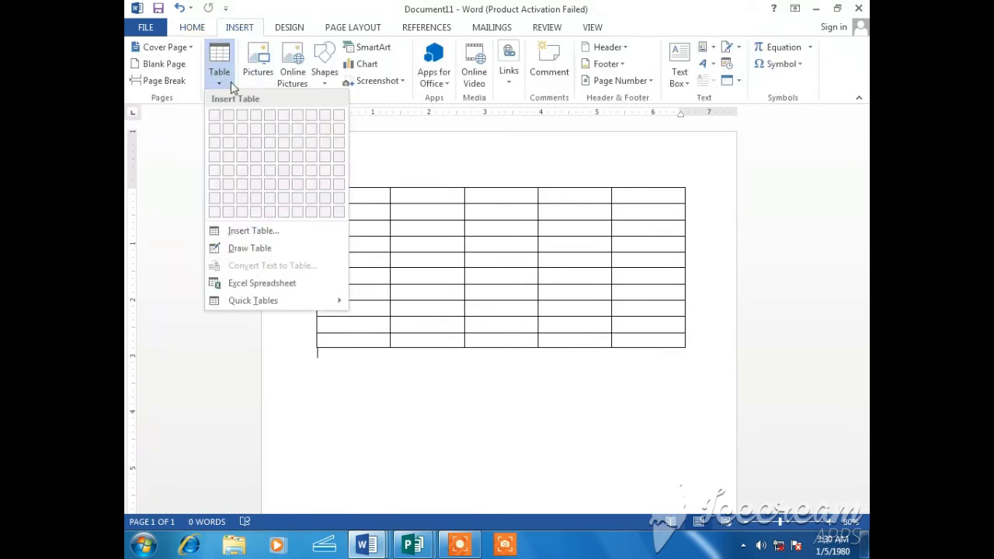
click(254, 247)
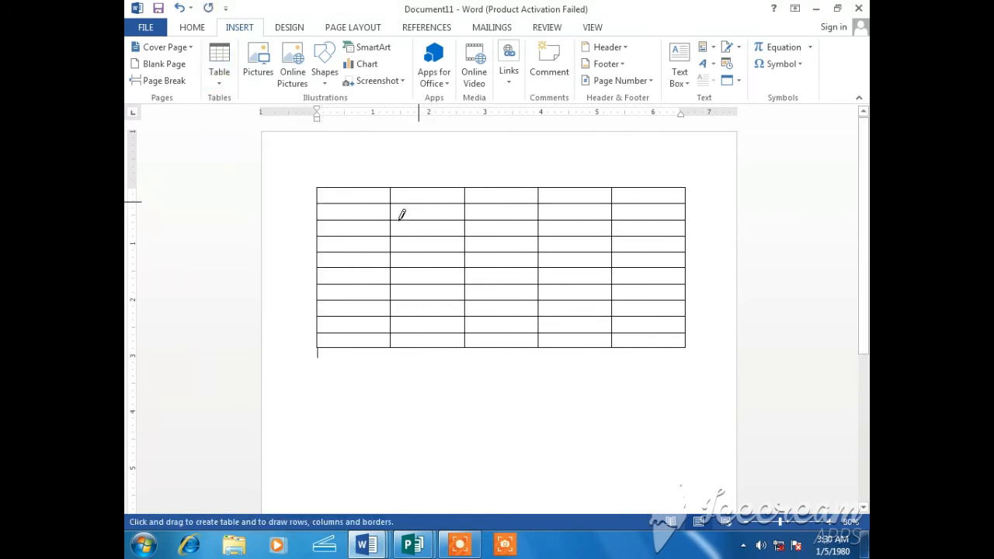
click(220, 82)
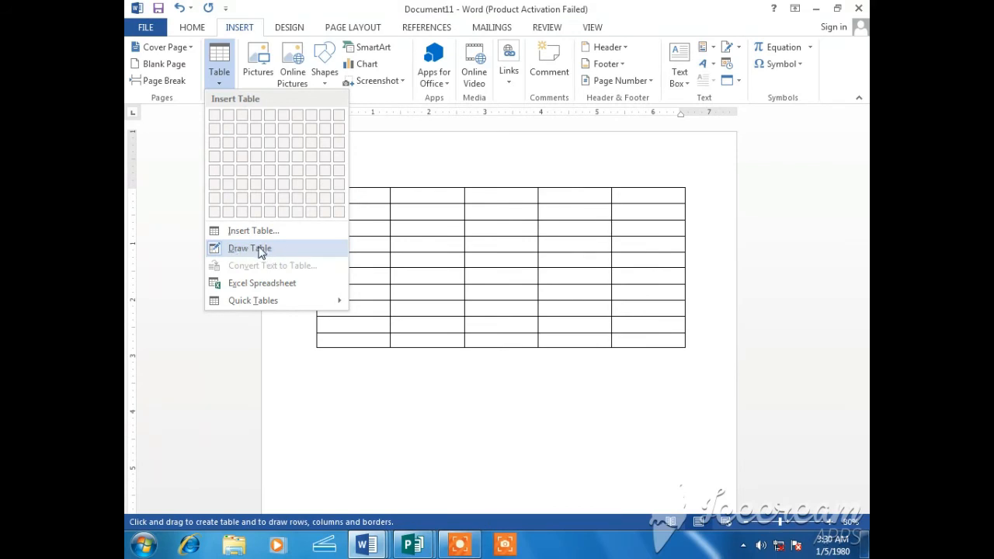
click(344, 195)
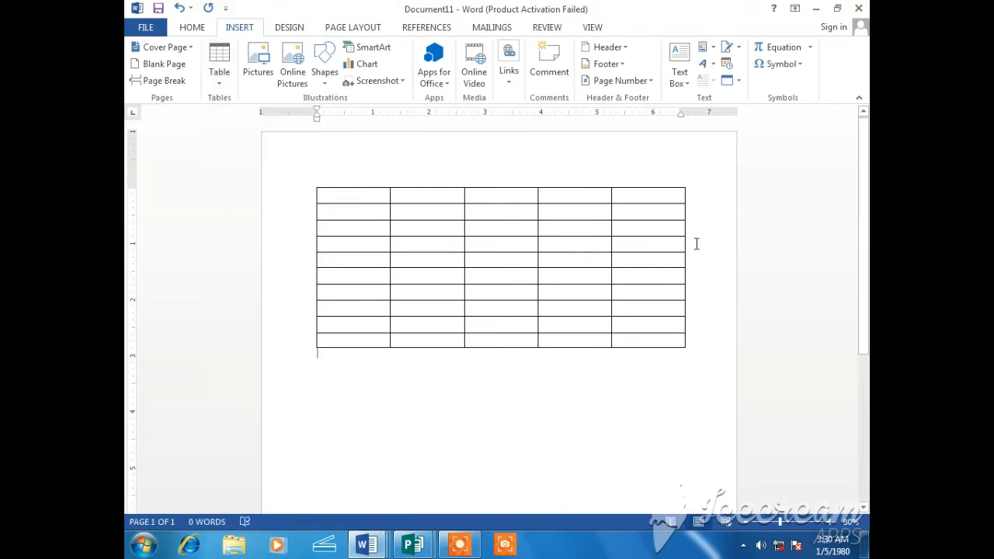
click(220, 66)
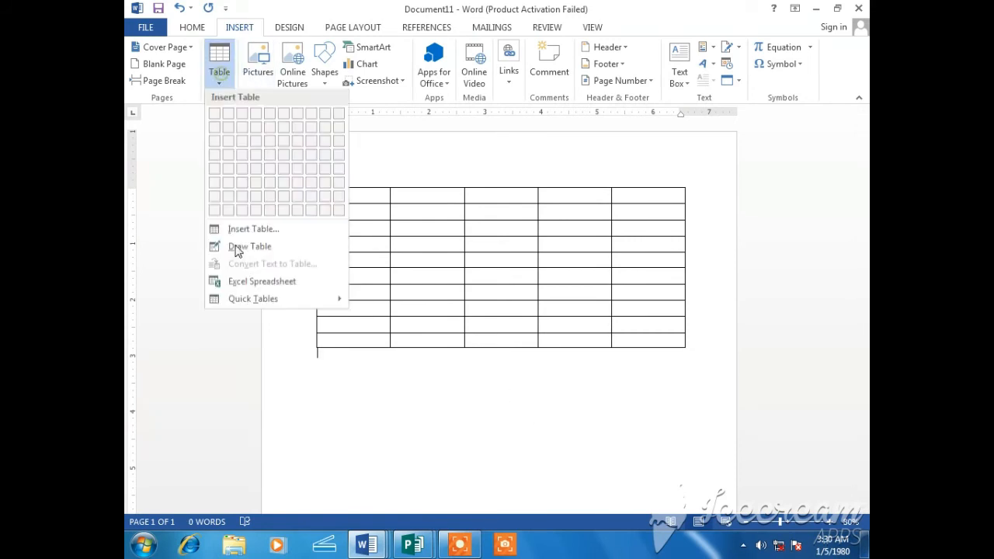
click(240, 245)
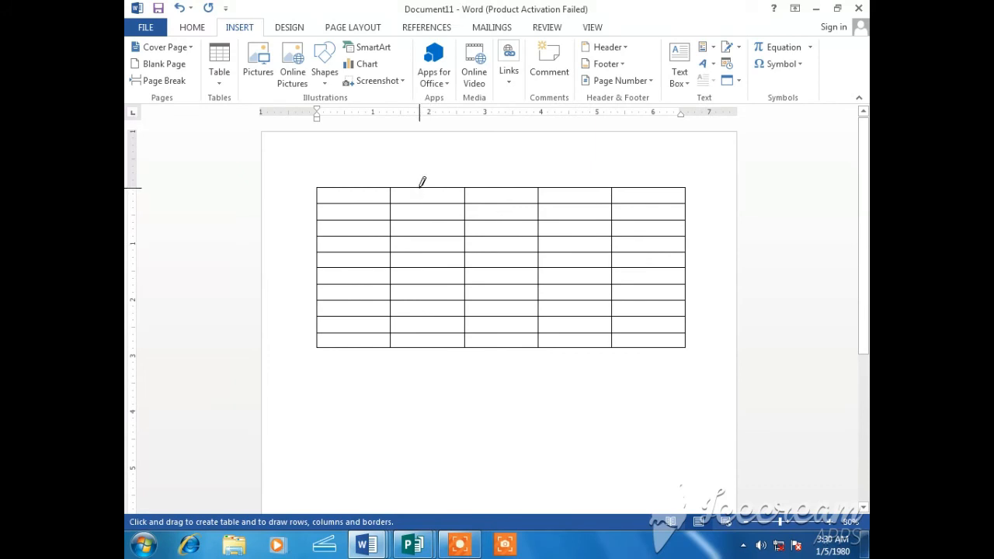
drag(421, 187, 422, 345)
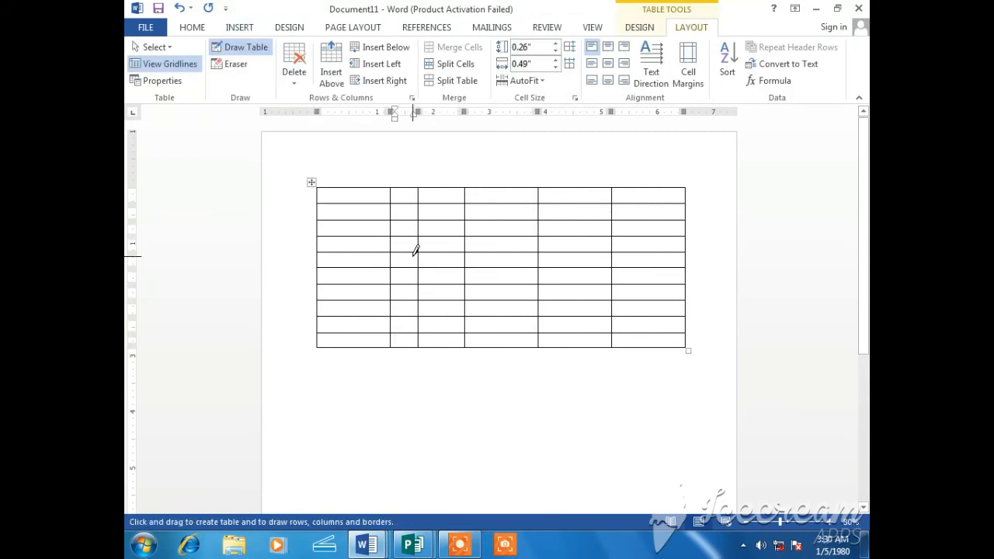
Step: Erase the drawn vertical line inside the second, fifth, eighth and ninth rows, leaving the Eraser when done
click(236, 69)
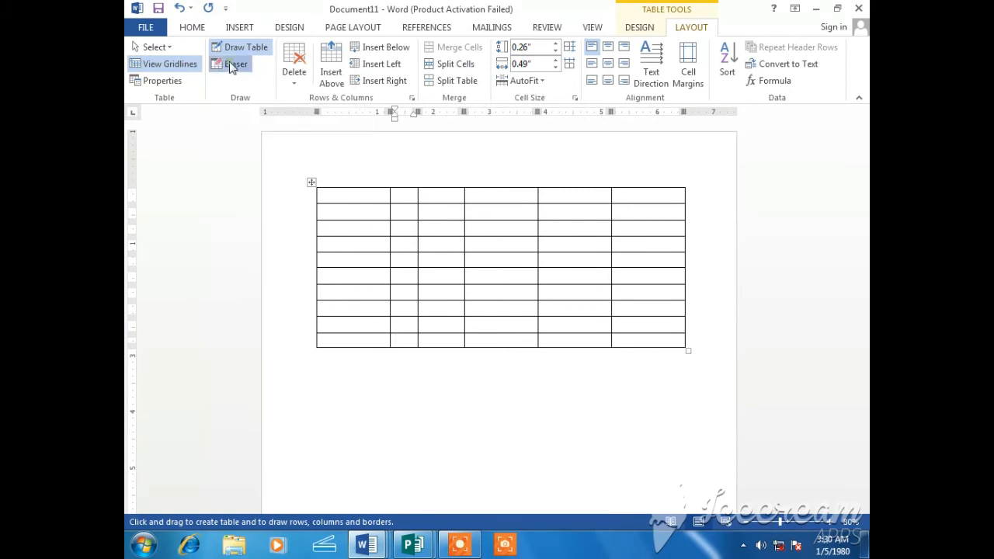
click(418, 261)
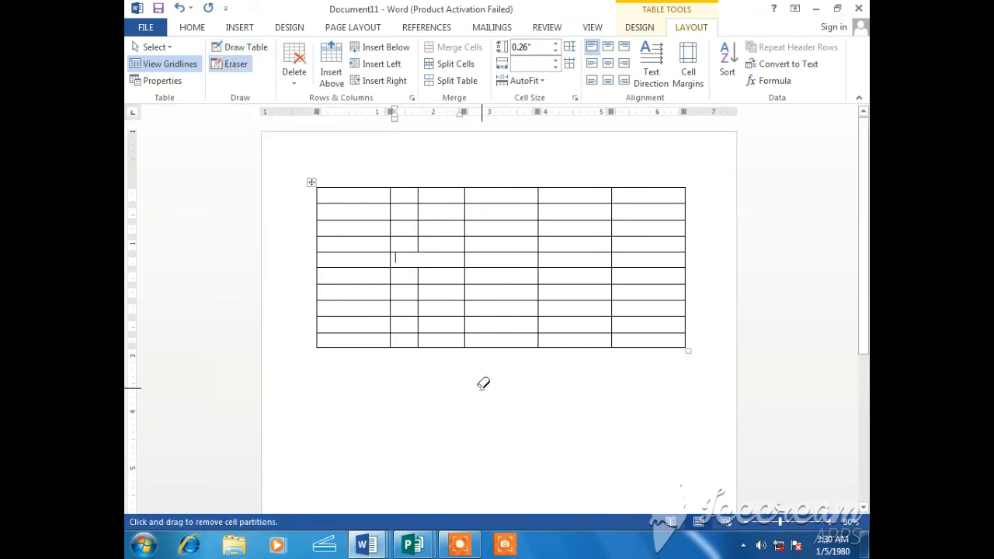
click(421, 308)
click(418, 324)
click(420, 213)
click(593, 406)
click(418, 182)
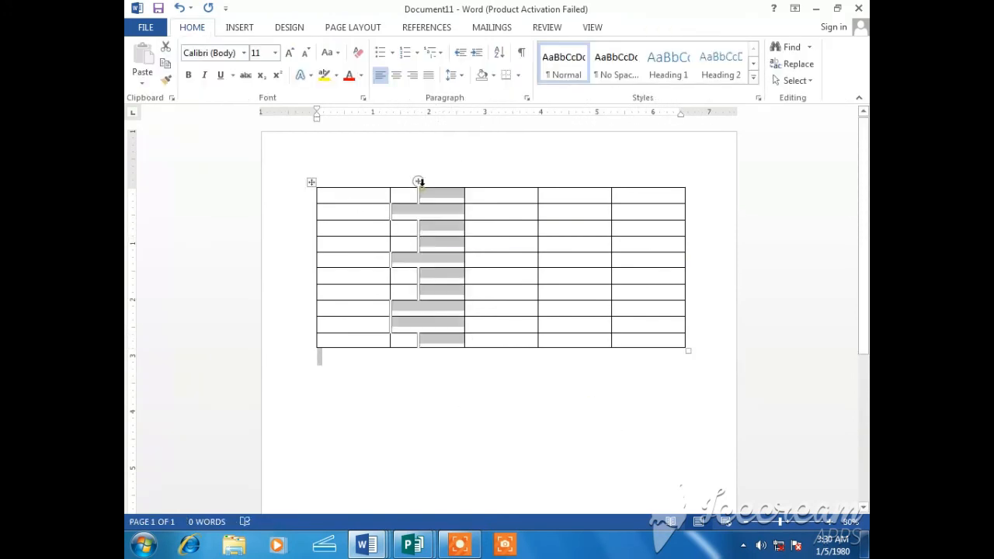
click(567, 168)
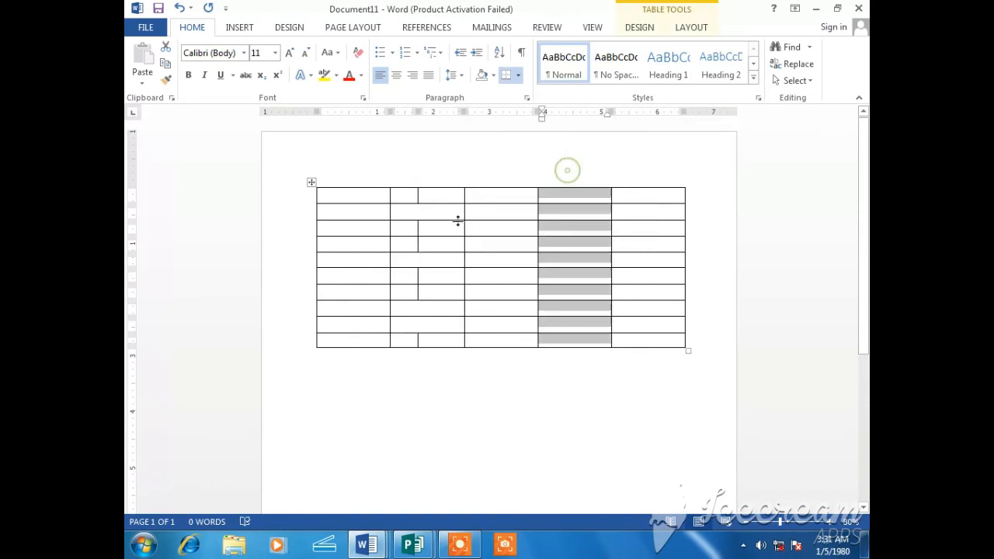
click(389, 158)
click(311, 182)
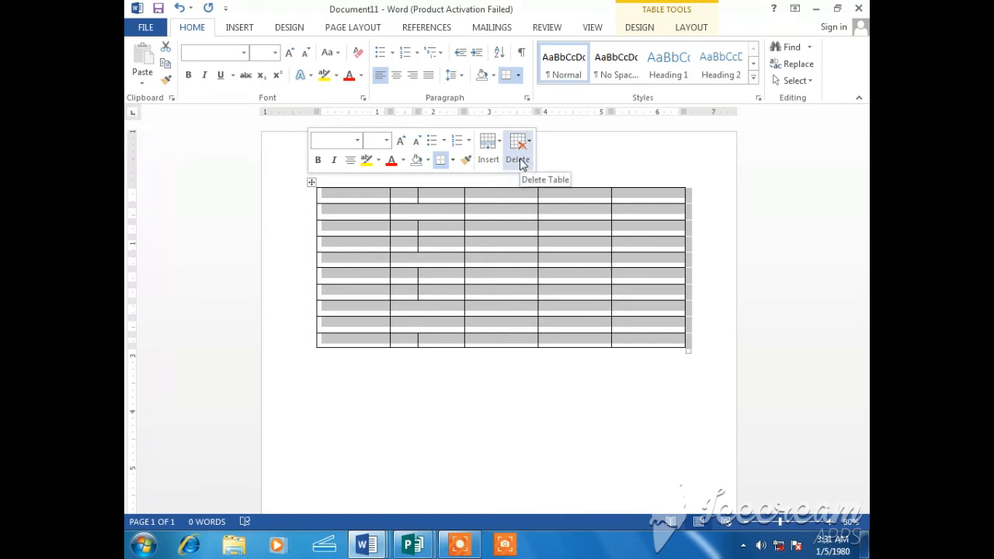
click(624, 158)
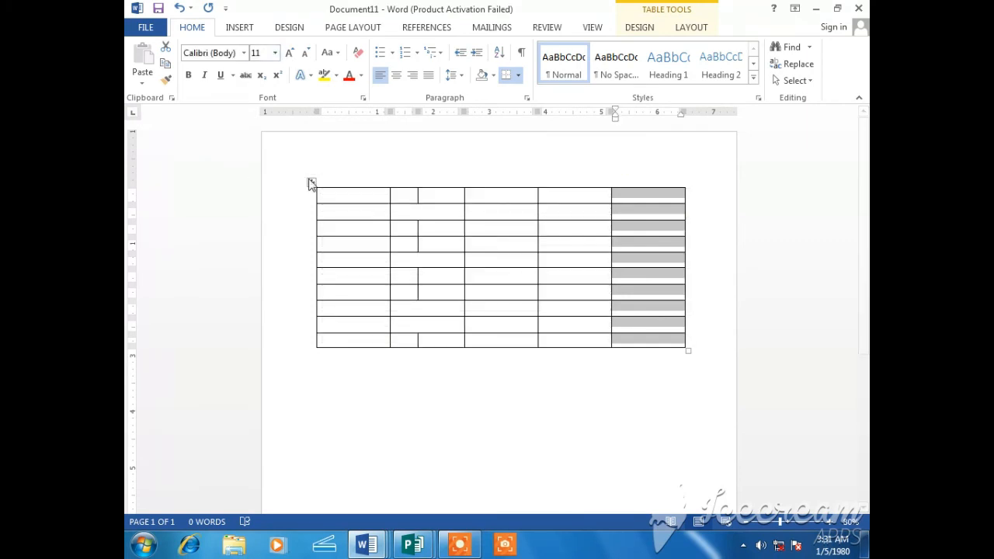
click(242, 28)
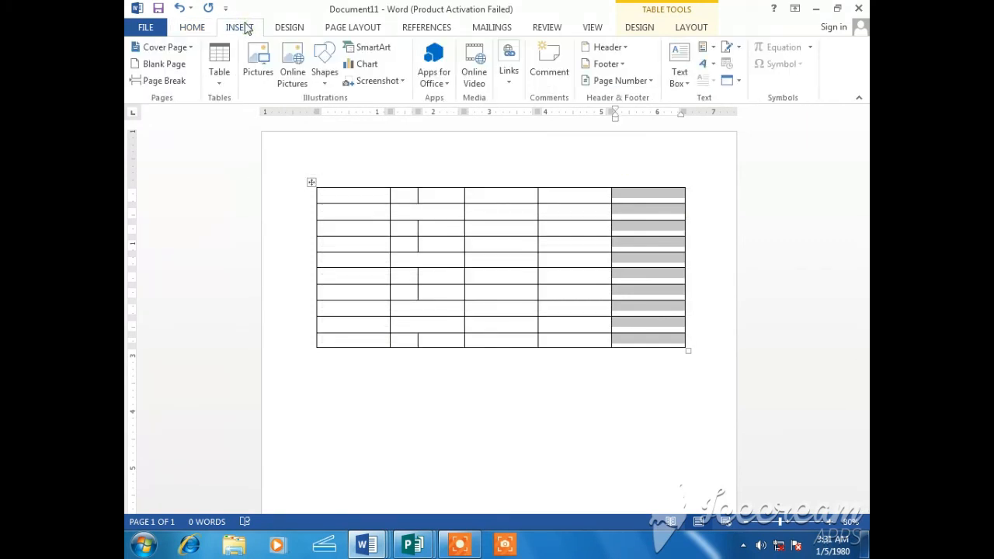
Step: Delete all rows of the whole table, and undo the deletion
click(311, 183)
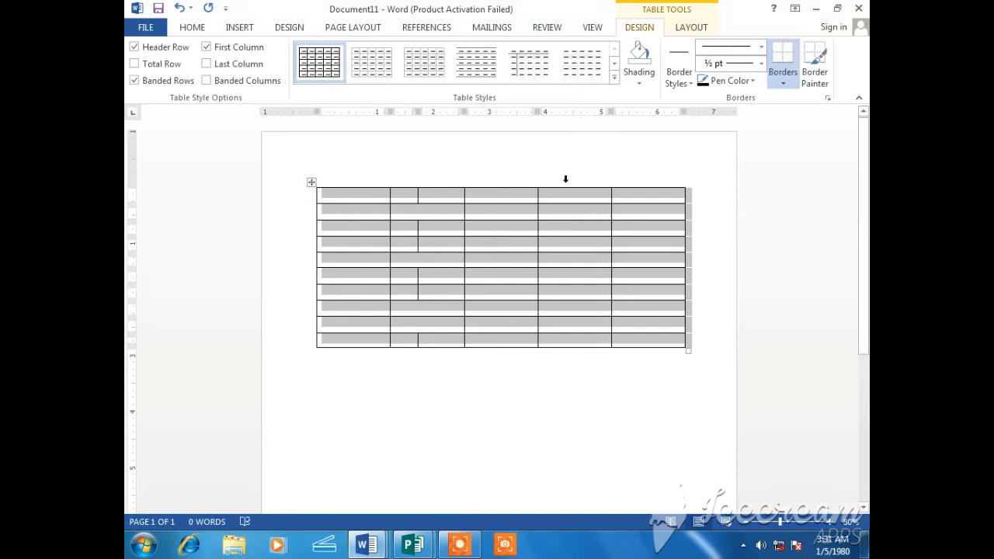
click(313, 183)
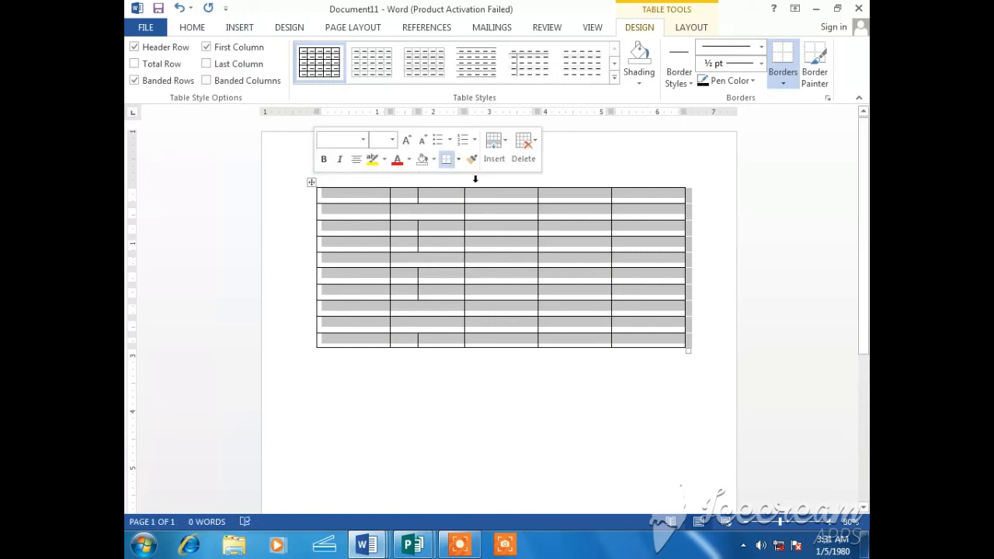
click(527, 150)
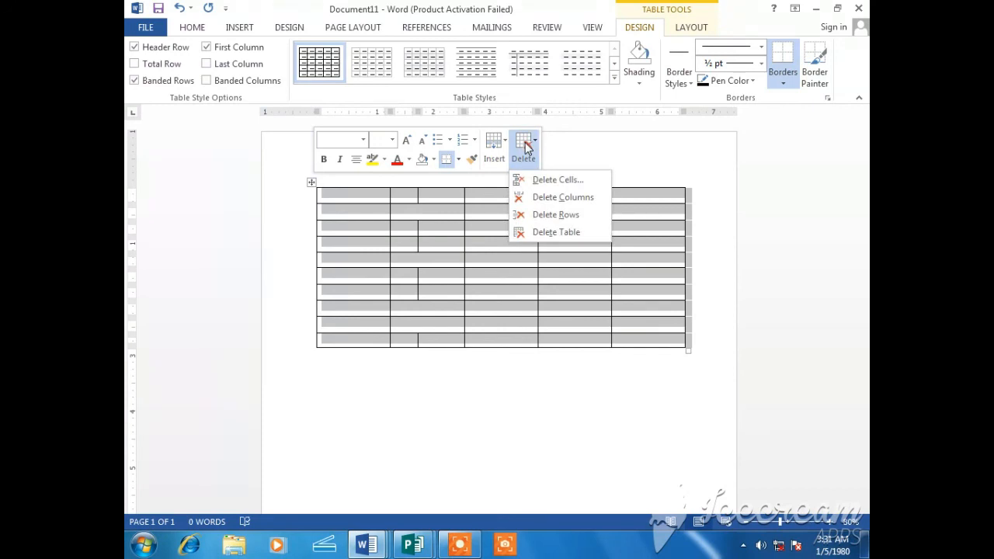
click(555, 216)
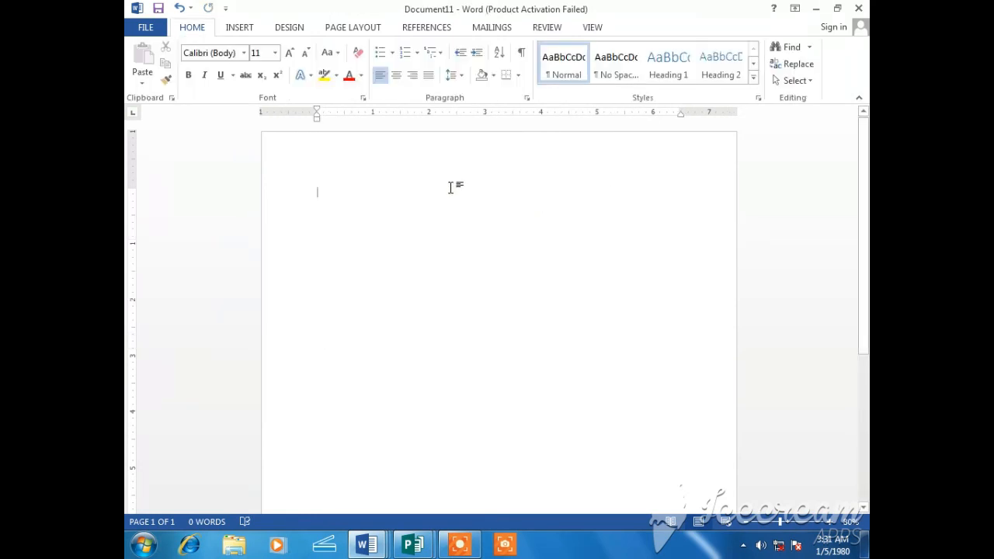
click(179, 8)
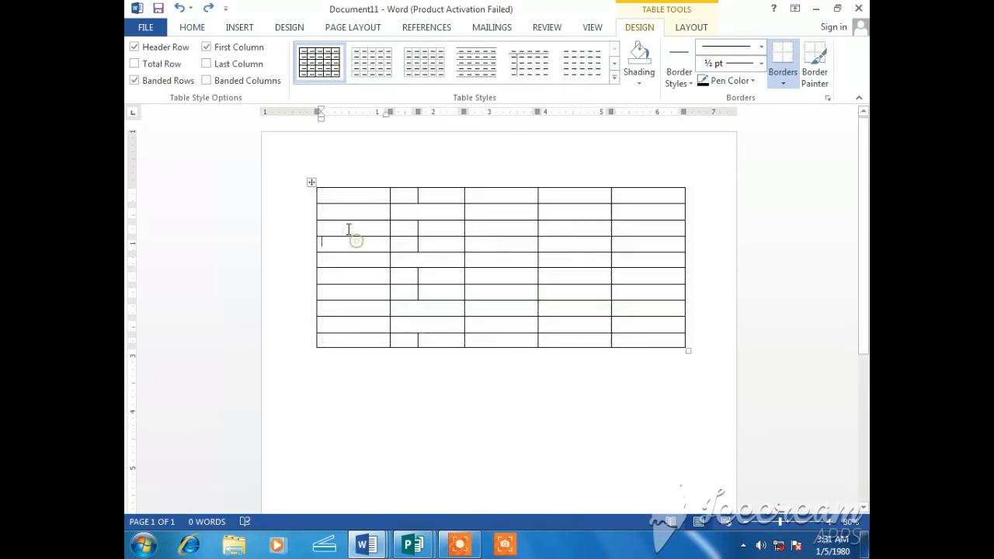
Step: Delete the table's entire third row
drag(344, 226, 672, 235)
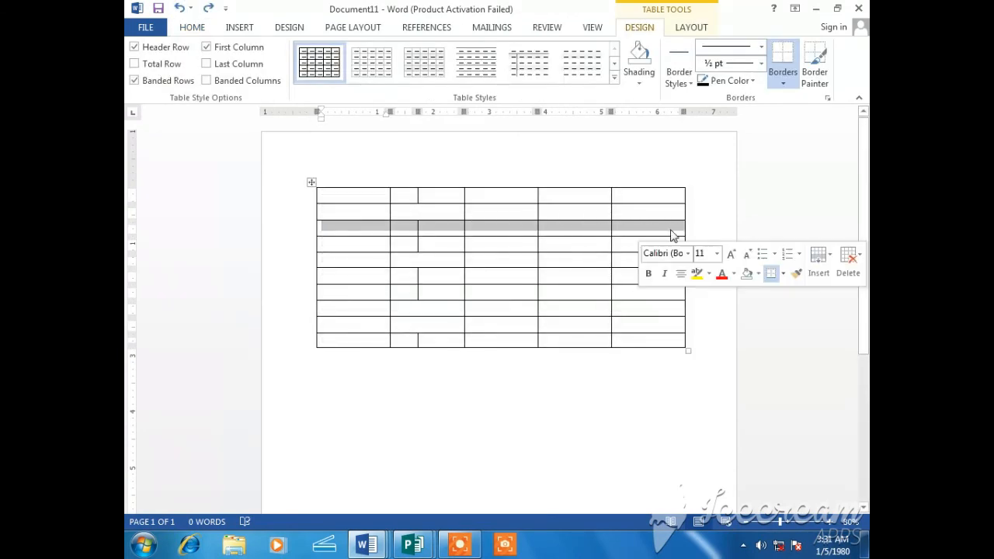
click(847, 258)
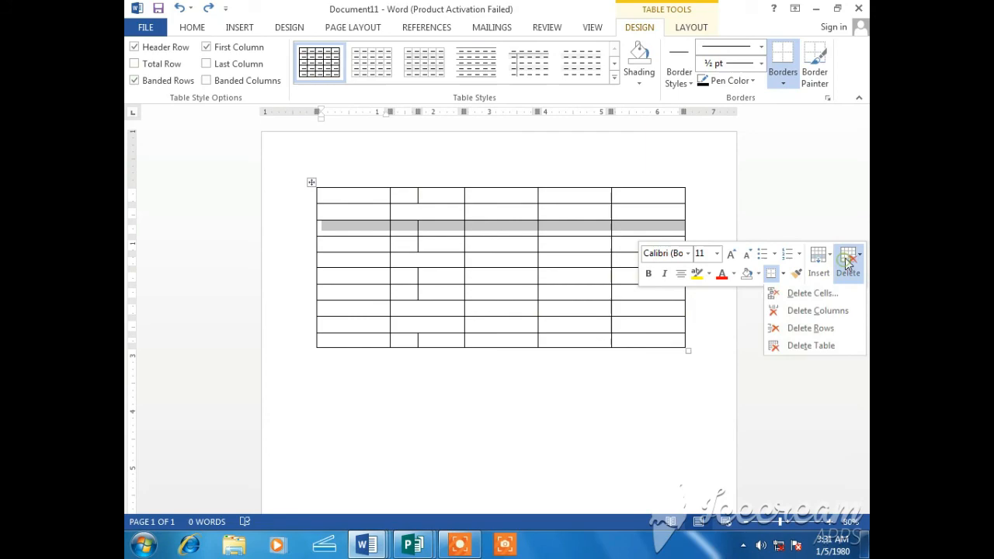
click(831, 330)
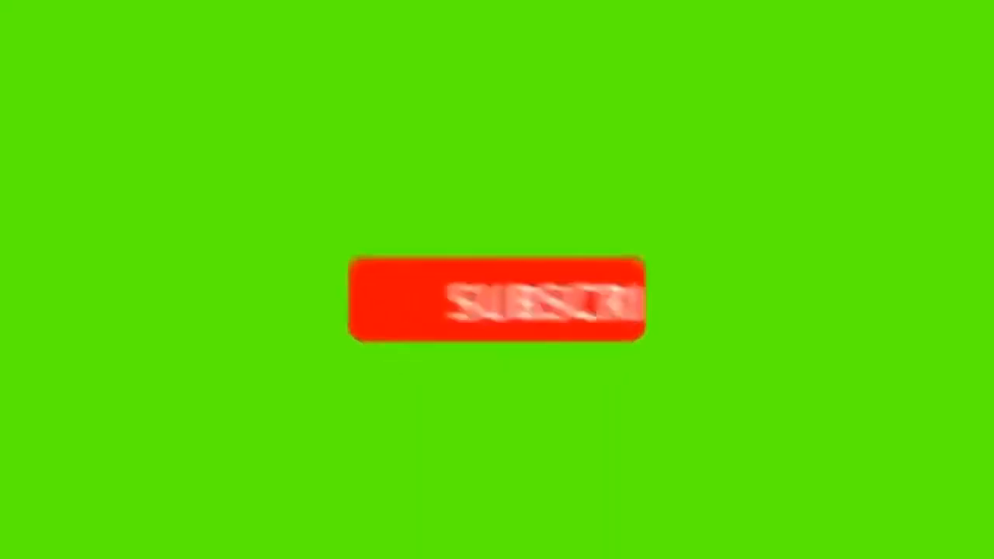